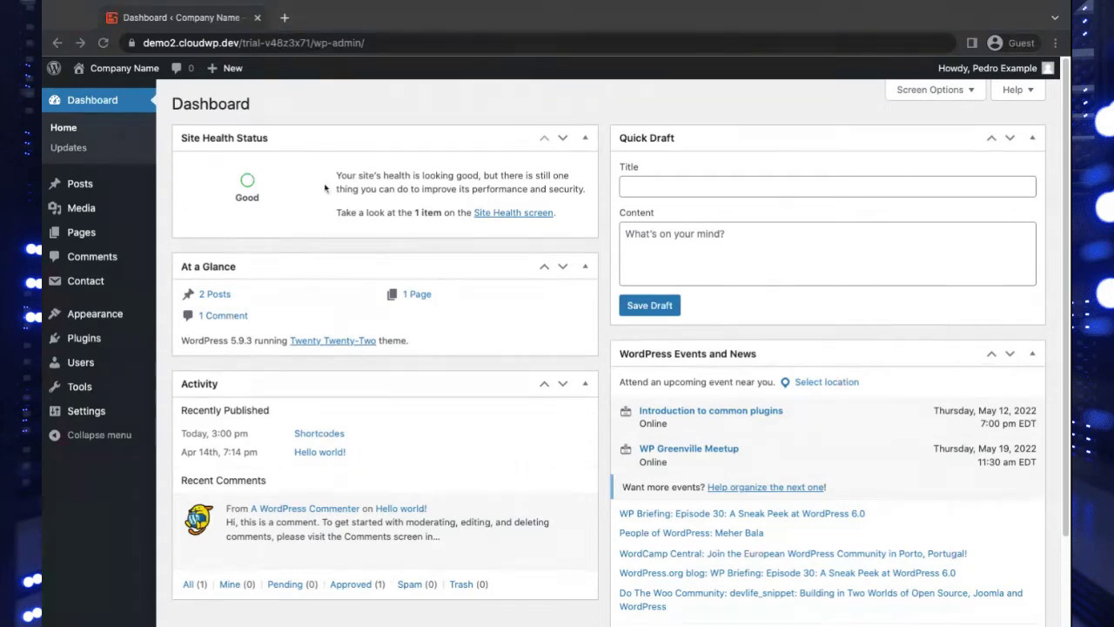
# Step: Open the list of contact forms, view the shortcode of Contact form 1 and dismiss the introductory notice
pyautogui.click(95, 289)
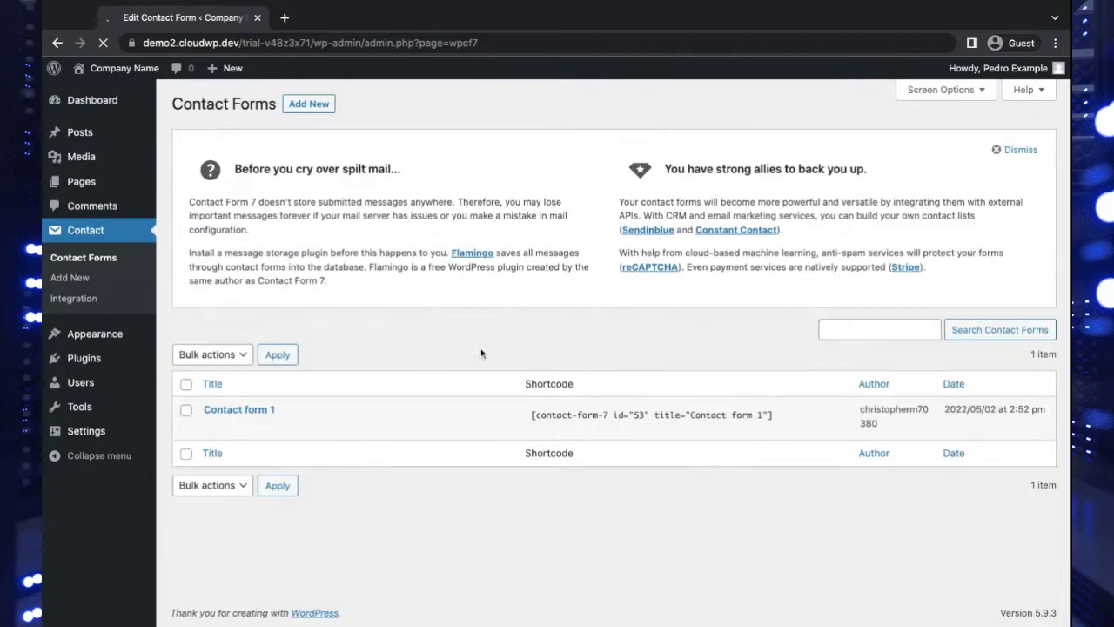
pyautogui.click(618, 413)
pyautogui.click(610, 386)
pyautogui.click(1017, 149)
# Step: Open the Shortcodes post for editing, close the welcome guide and inspect the contact form text and shortcode in its Classic block
pyautogui.click(137, 135)
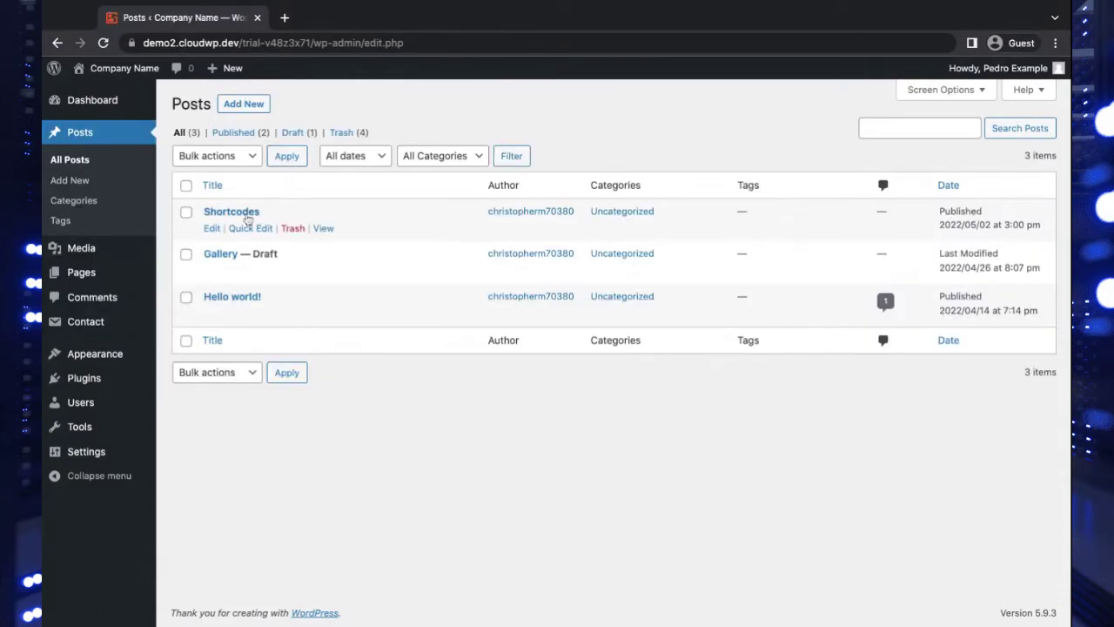
pyautogui.click(247, 217)
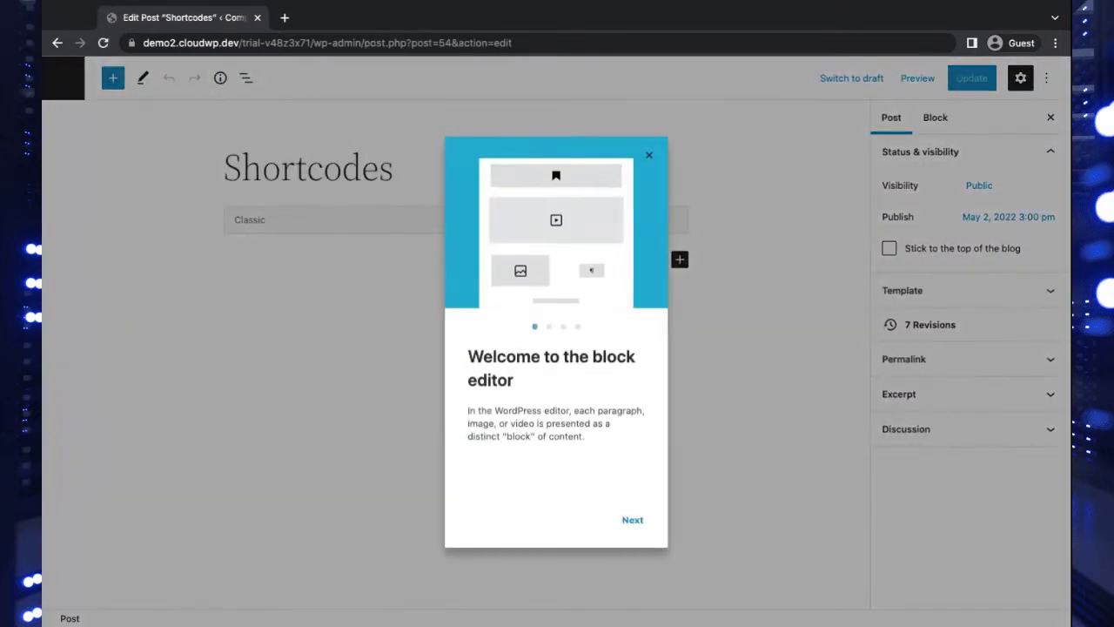
pyautogui.click(648, 155)
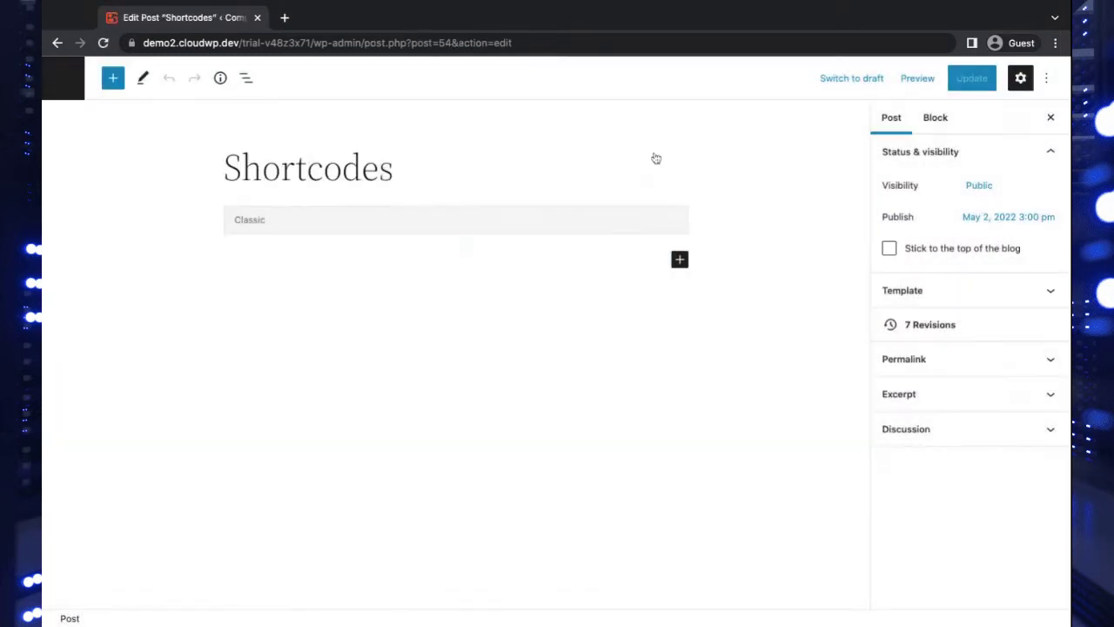
pyautogui.click(506, 219)
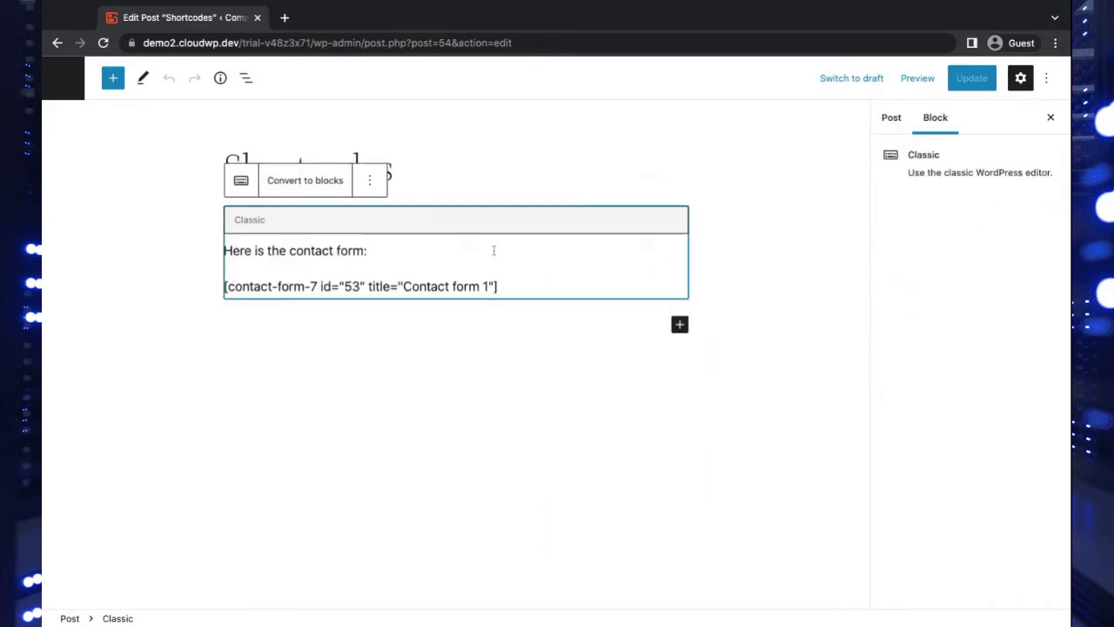
pyautogui.click(494, 250)
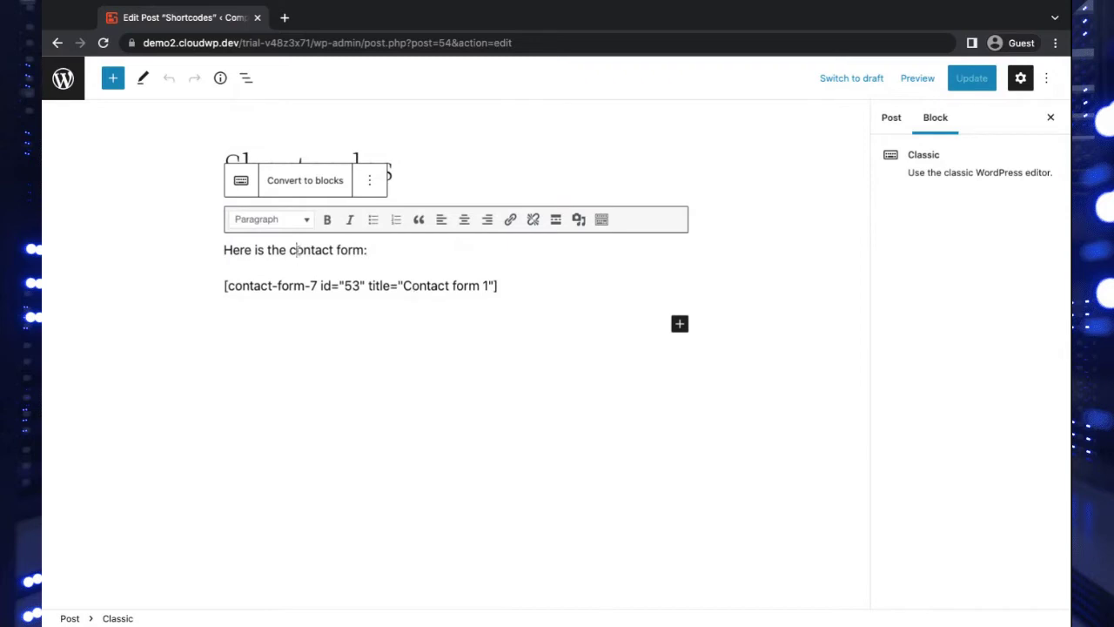
pyautogui.moveTo(294, 250); pyautogui.dragTo(368, 250)
pyautogui.click(368, 250)
pyautogui.click(559, 287)
# Step: Show the post's permalink settings and open the published Shortcodes post from its link
pyautogui.click(891, 117)
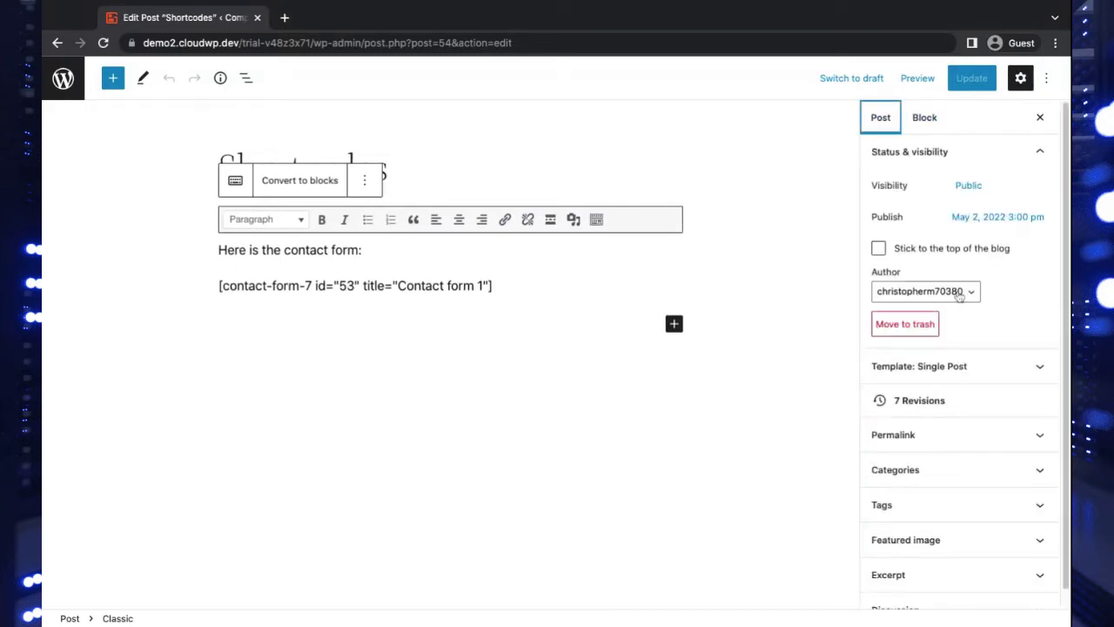
pyautogui.click(958, 435)
pyautogui.click(940, 581)
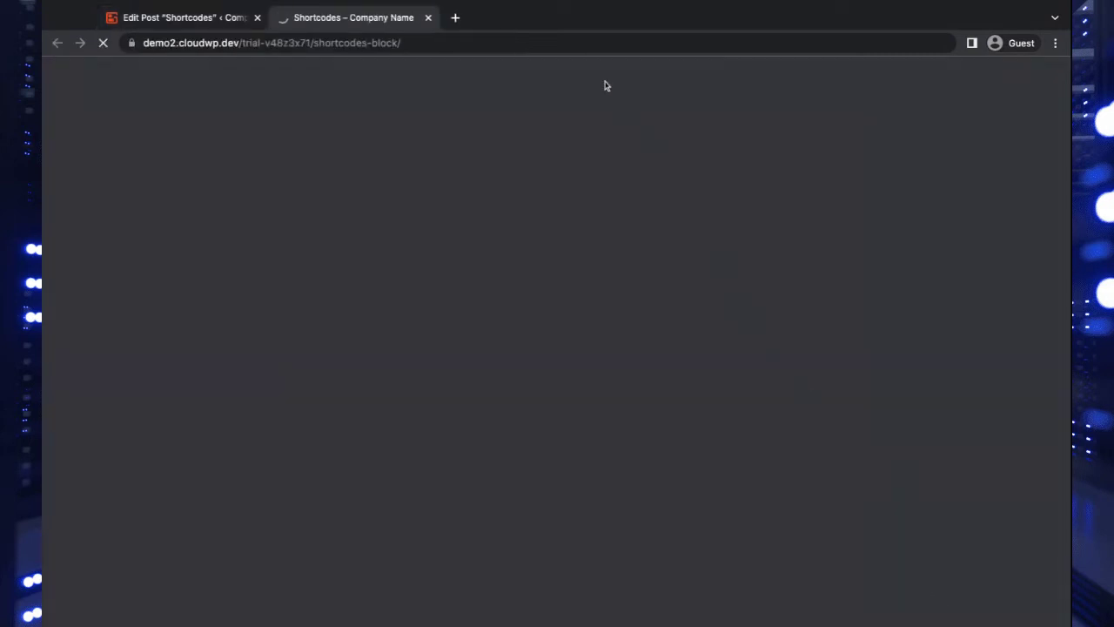
# Step: Examine the contact form on the published post, including its name, email, subject and message fields
pyautogui.scroll(-2, 514, 174)
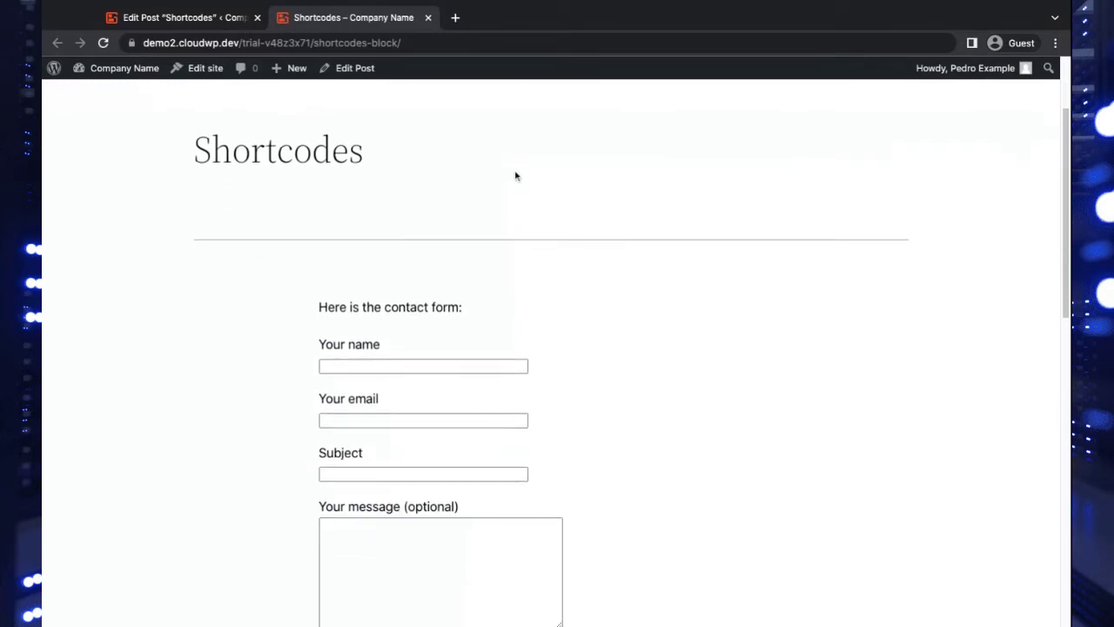
pyautogui.scroll(-1, 490, 258)
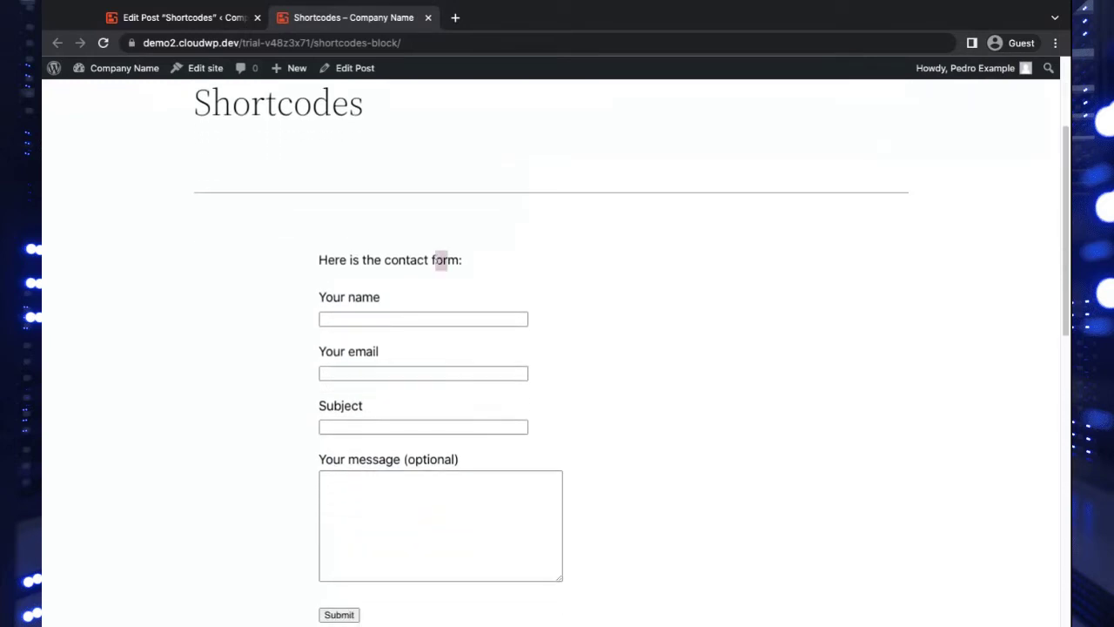
pyautogui.scroll(-1, 502, 263)
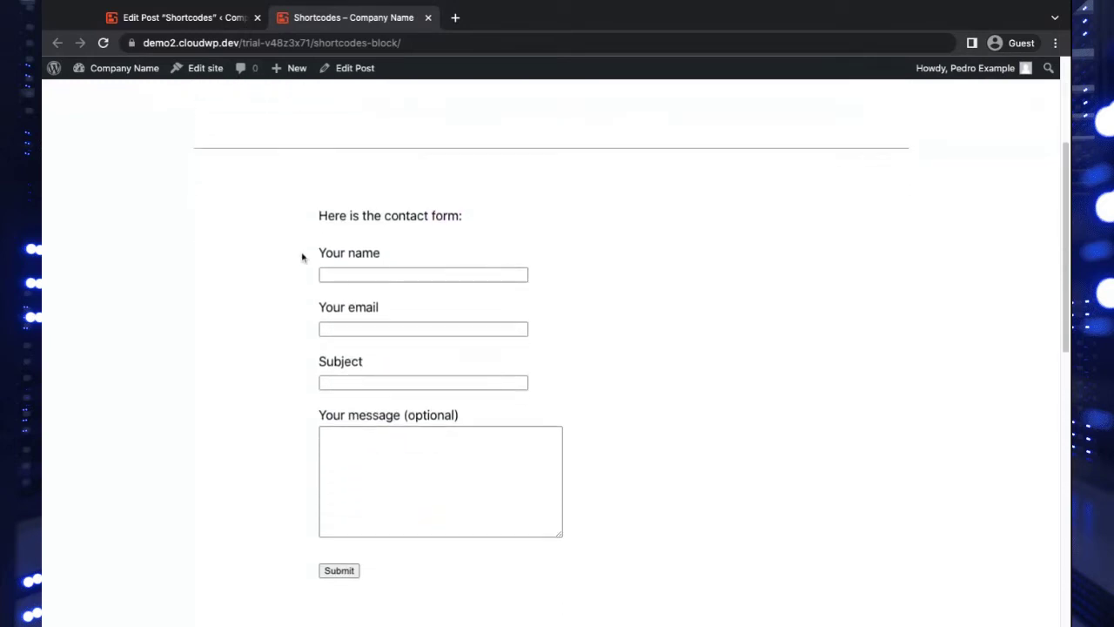
pyautogui.click(409, 272)
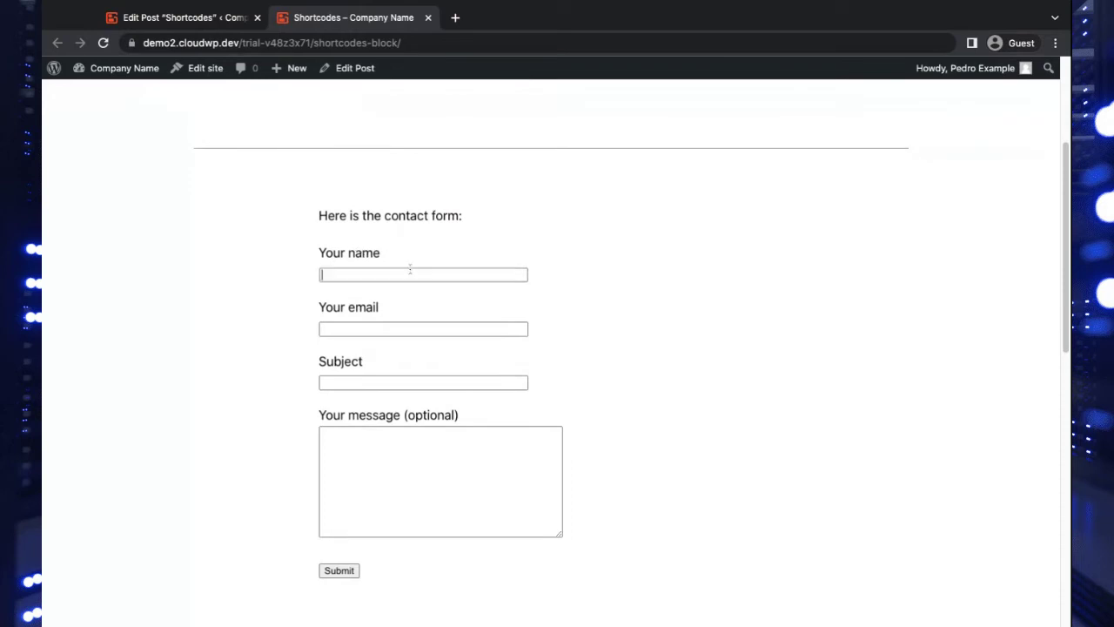
pyautogui.click(423, 327)
pyautogui.click(428, 381)
pyautogui.click(428, 435)
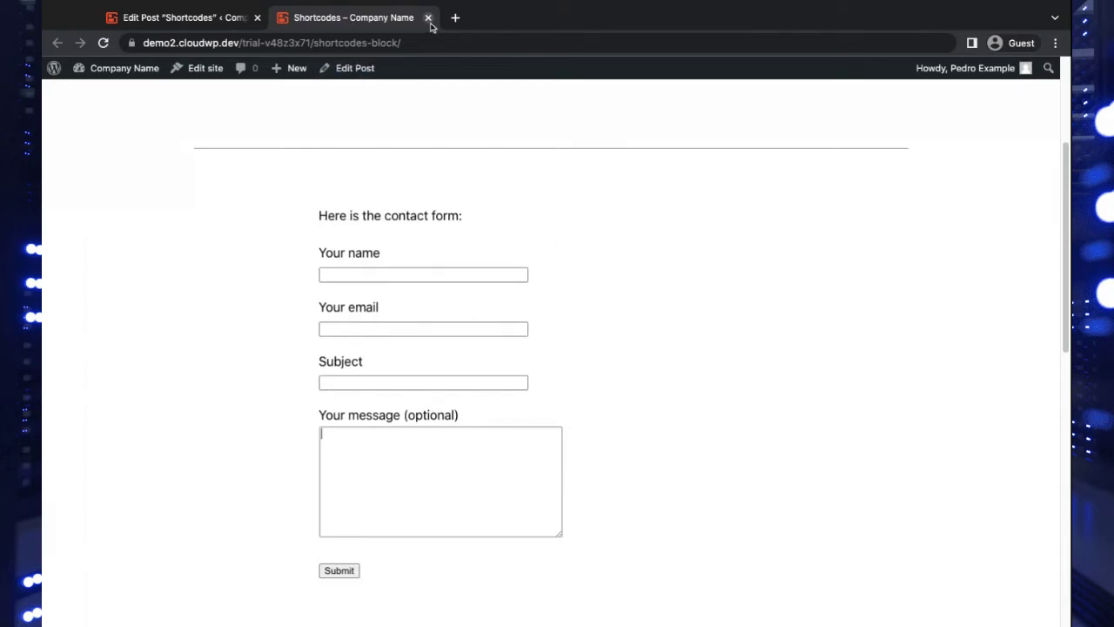
# Step: Return to the post editor and remove the Classic block
pyautogui.click(200, 17)
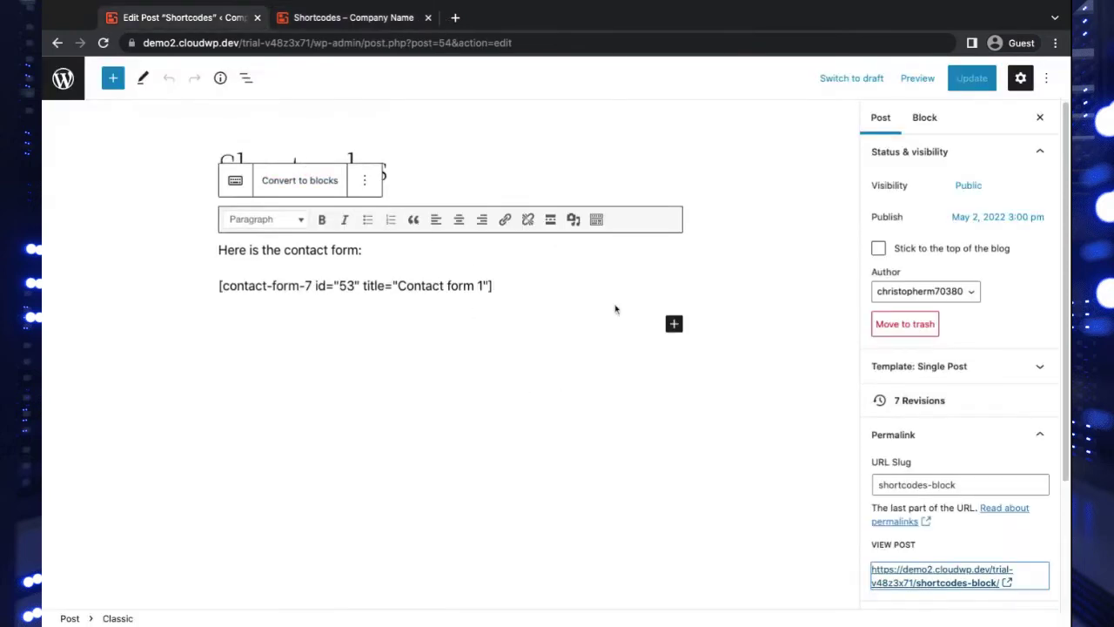
pyautogui.click(528, 284)
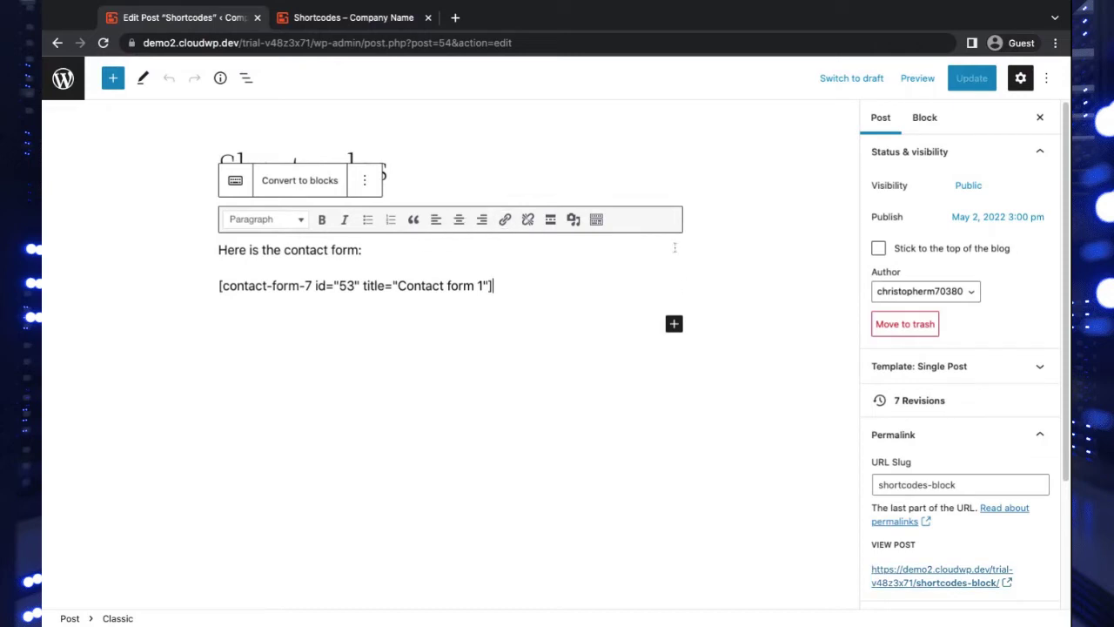
pyautogui.press('Up')
pyautogui.press('Right')
pyautogui.click(364, 180)
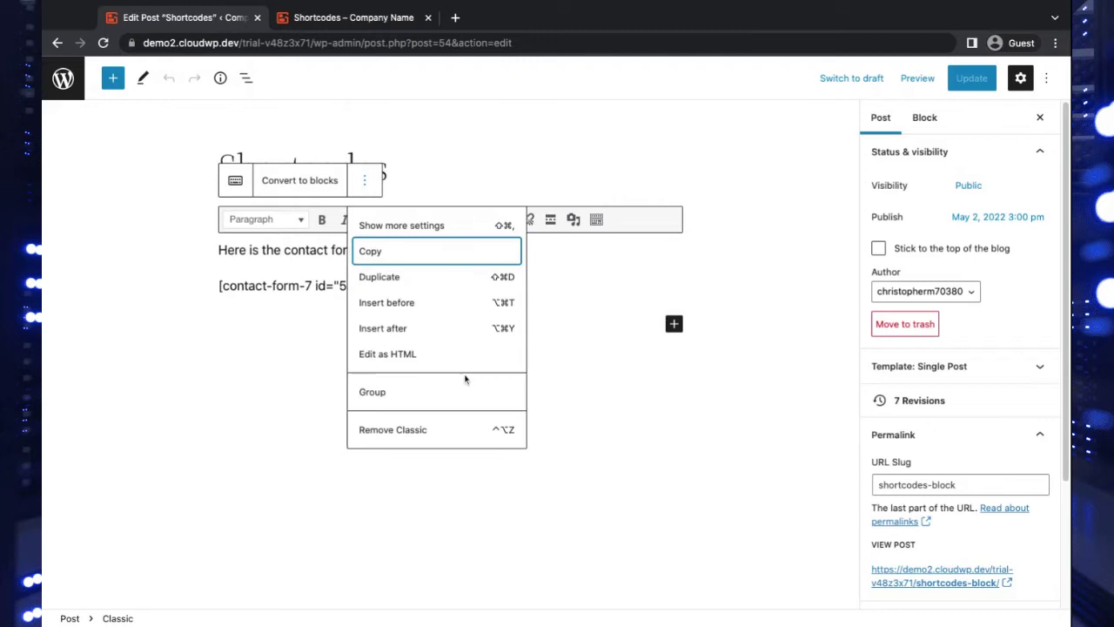
pyautogui.click(456, 439)
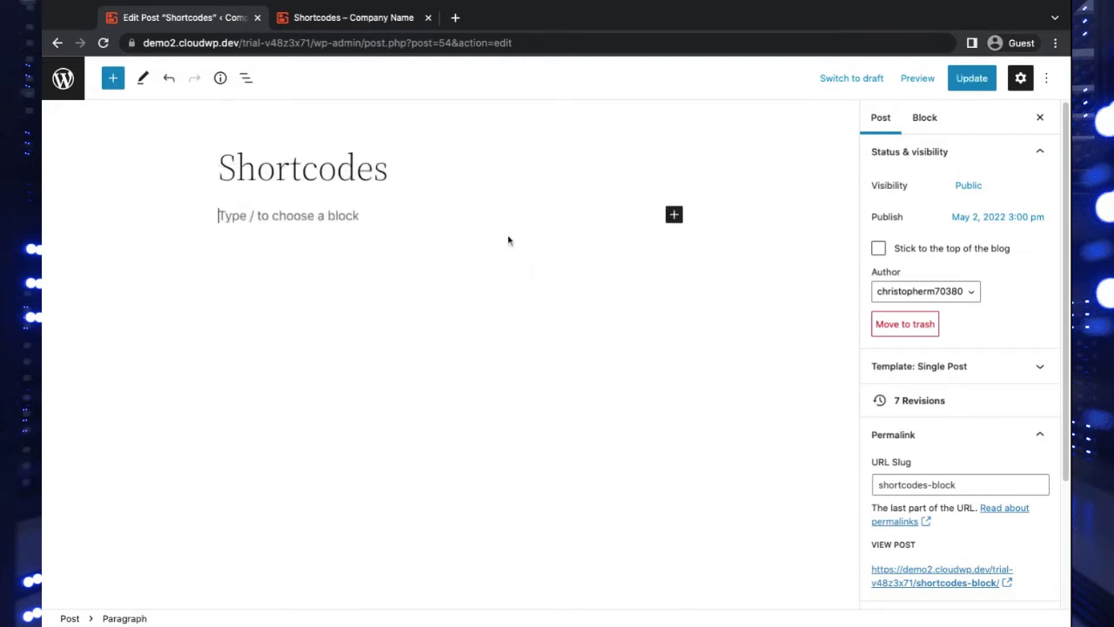
# Step: Undo the removal of the Classic block
pyautogui.click(429, 121)
pyautogui.hotkey('ctrl', 'z')
pyautogui.click(407, 209)
pyautogui.hotkey('ctrl', 'z')
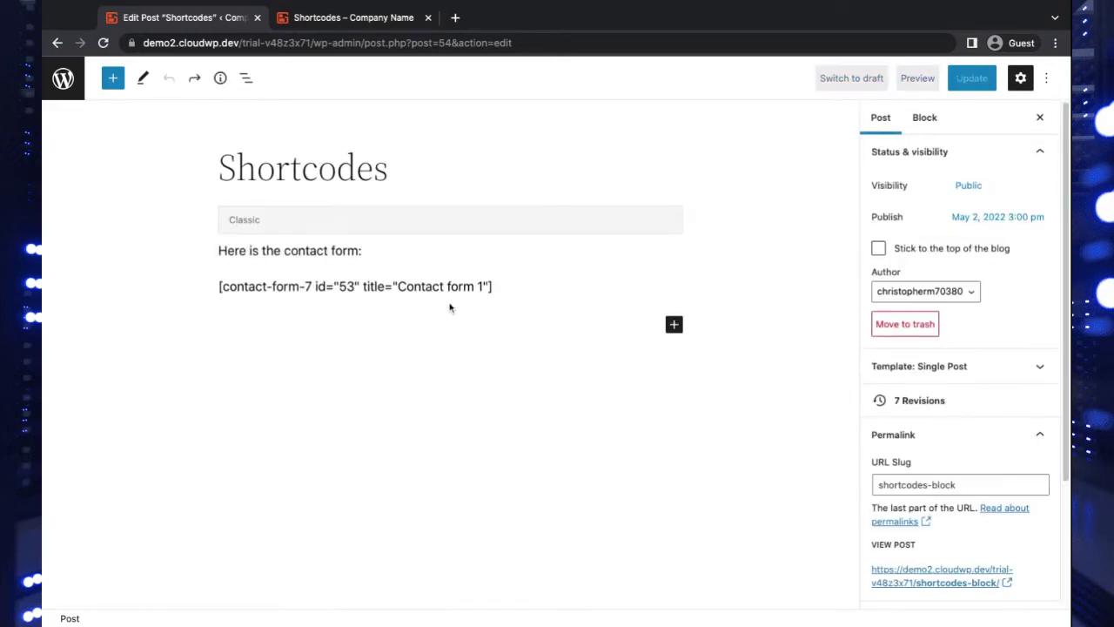
# Step: Copy the shortcode [contact-form-7 id="53" title="Contact form 1"] from the Classic block and remove that block
pyautogui.tripleClick(450, 288)
pyautogui.hotkey('ctrl', 'c')
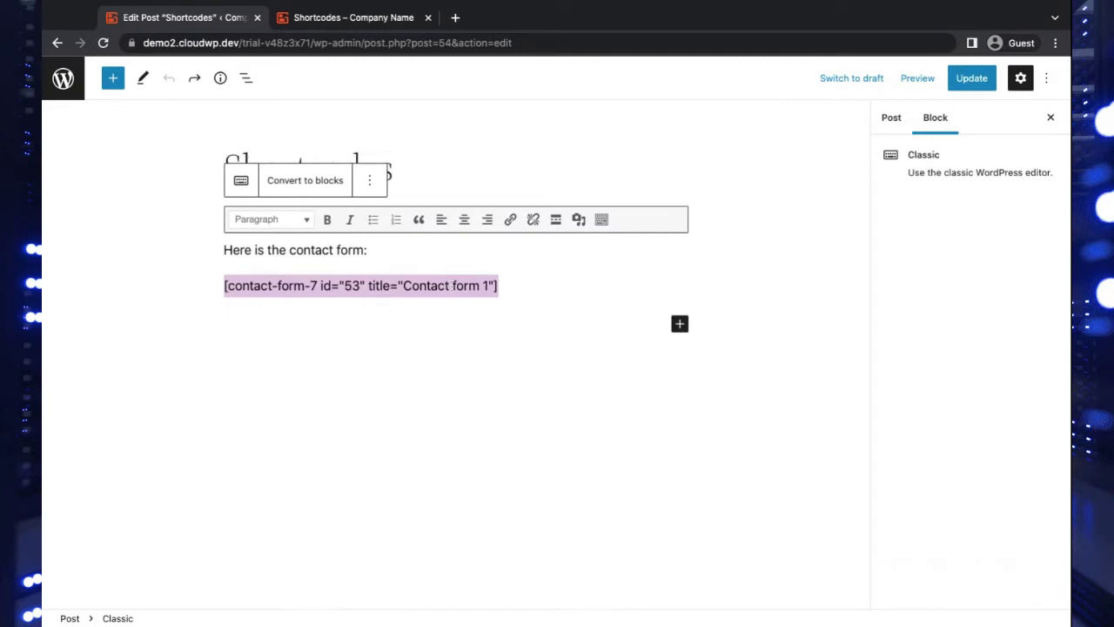
pyautogui.click(370, 180)
pyautogui.click(440, 428)
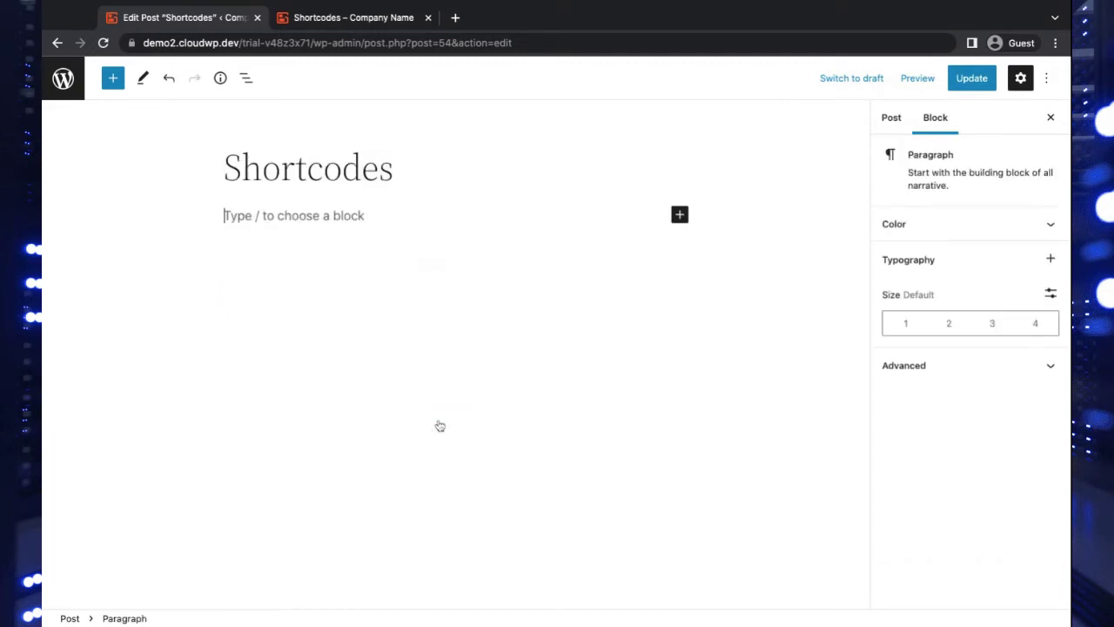
# Step: Insert a Shortcode block containing [contact-form-7 id="53" title="Contact form 1"] and update the post
pyautogui.click(679, 214)
pyautogui.write('short')
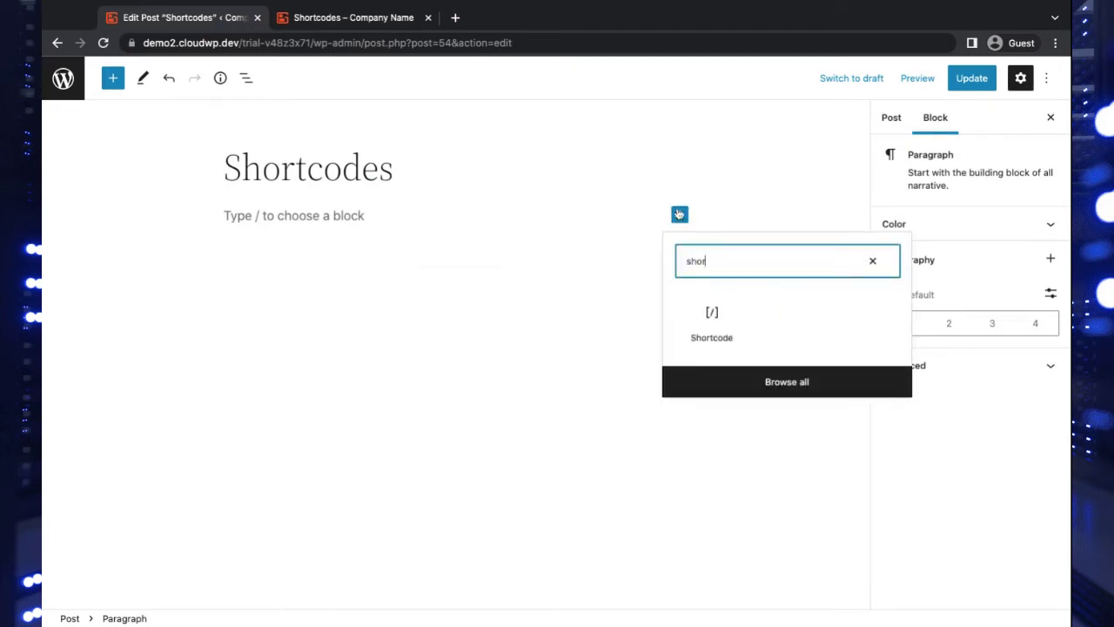
pyautogui.click(712, 316)
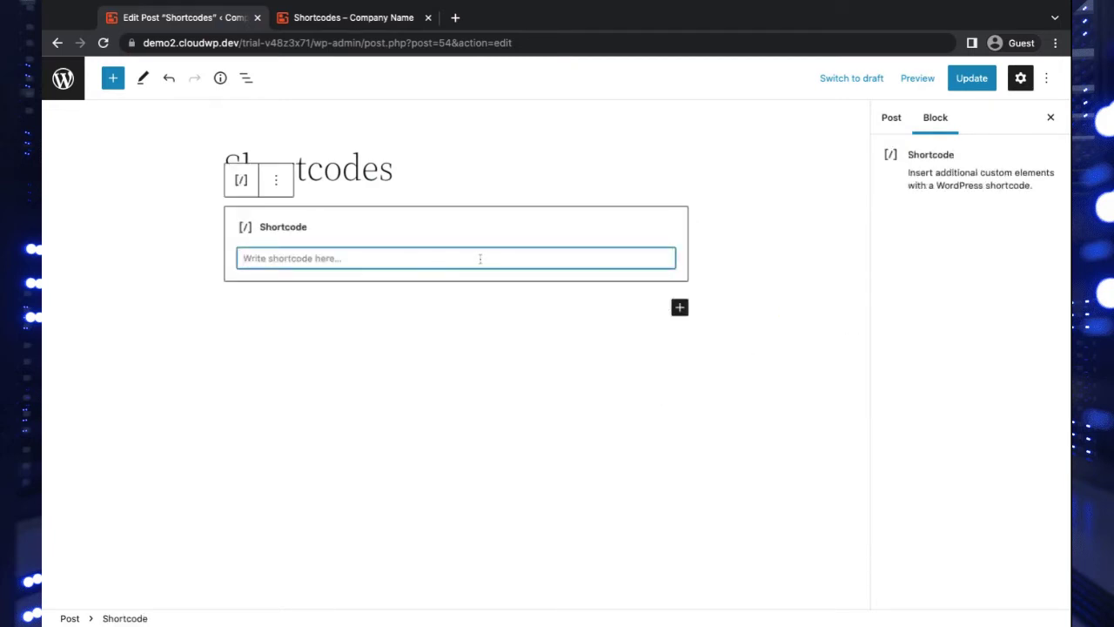
pyautogui.hotkey('ctrl', 'v')
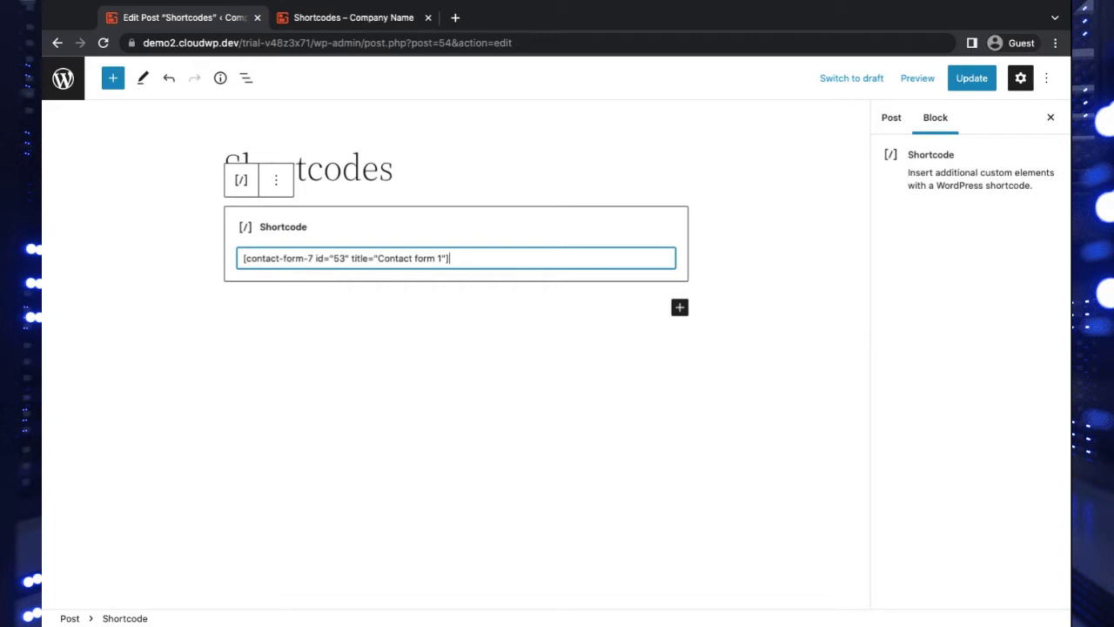
pyautogui.click(981, 80)
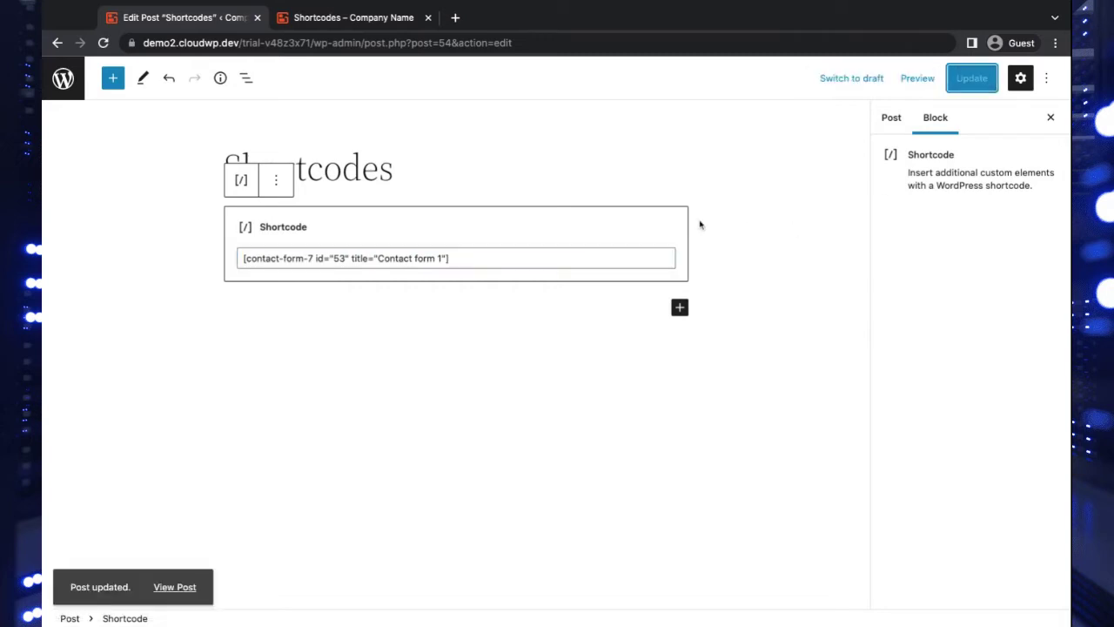
# Step: Reload the published Shortcodes post and check how the contact form is rendered
pyautogui.click(408, 24)
pyautogui.click(403, 38)
pyautogui.press('Return')
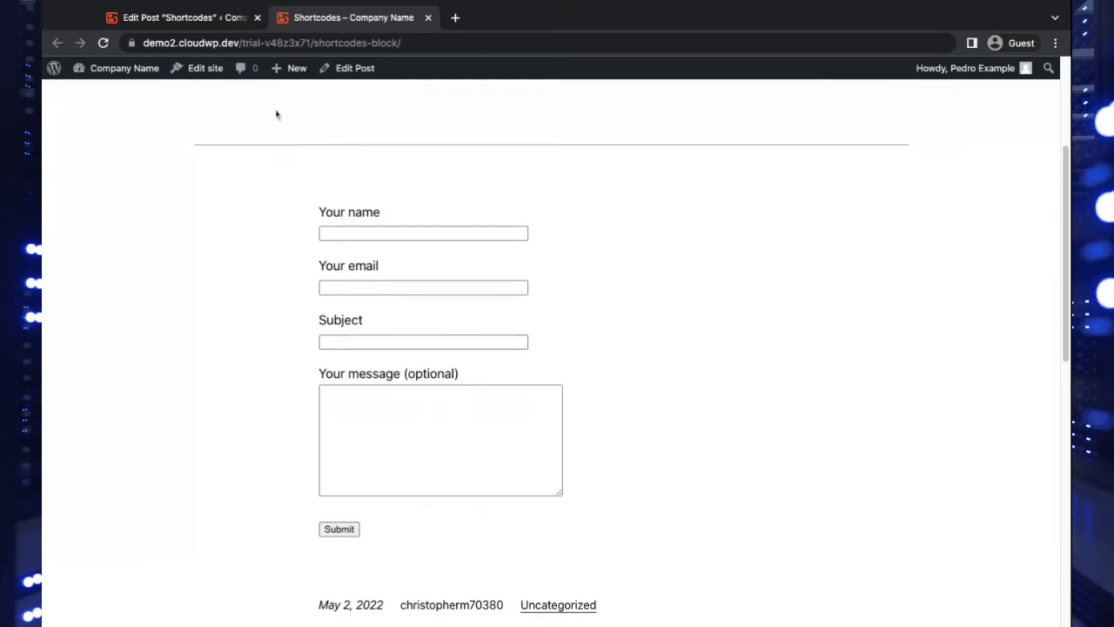
# Step: Back in the post editor, delete the Shortcode block, paste the copied shortcode directly into the content and inspect its contact form selector
pyautogui.click(216, 15)
pyautogui.click(364, 229)
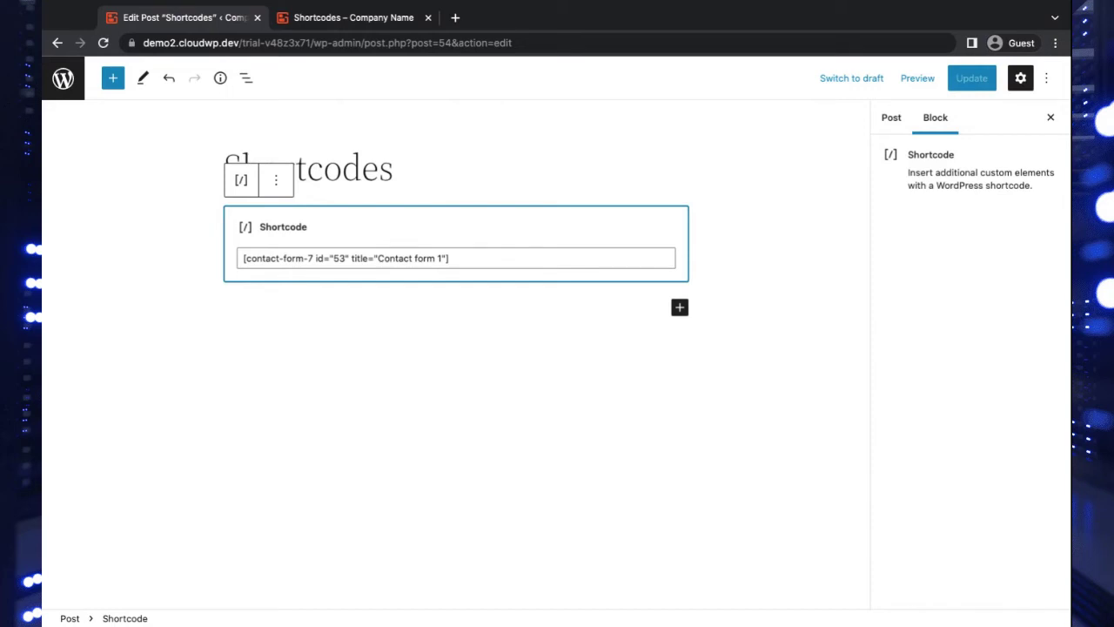
pyautogui.press('Delete')
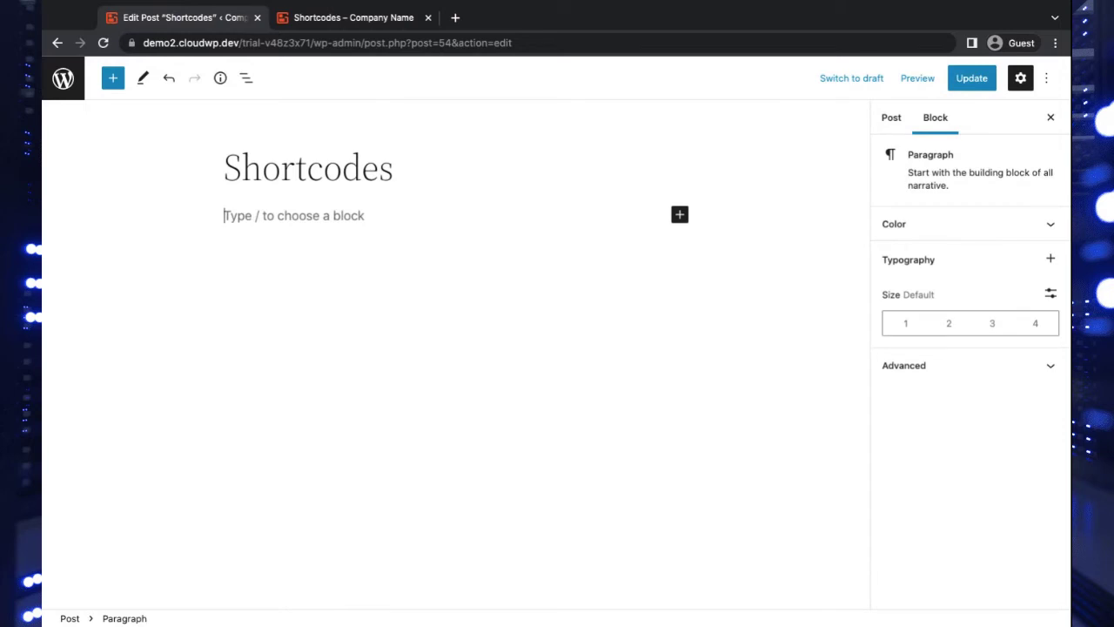
pyautogui.hotkey('ctrl', 'v')
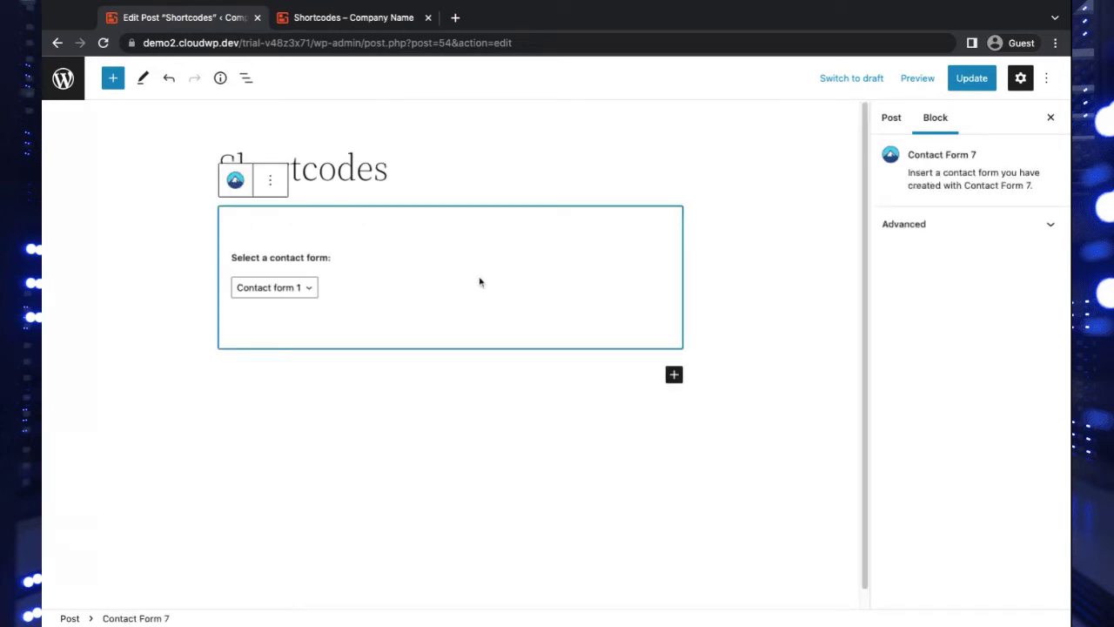
pyautogui.click(315, 294)
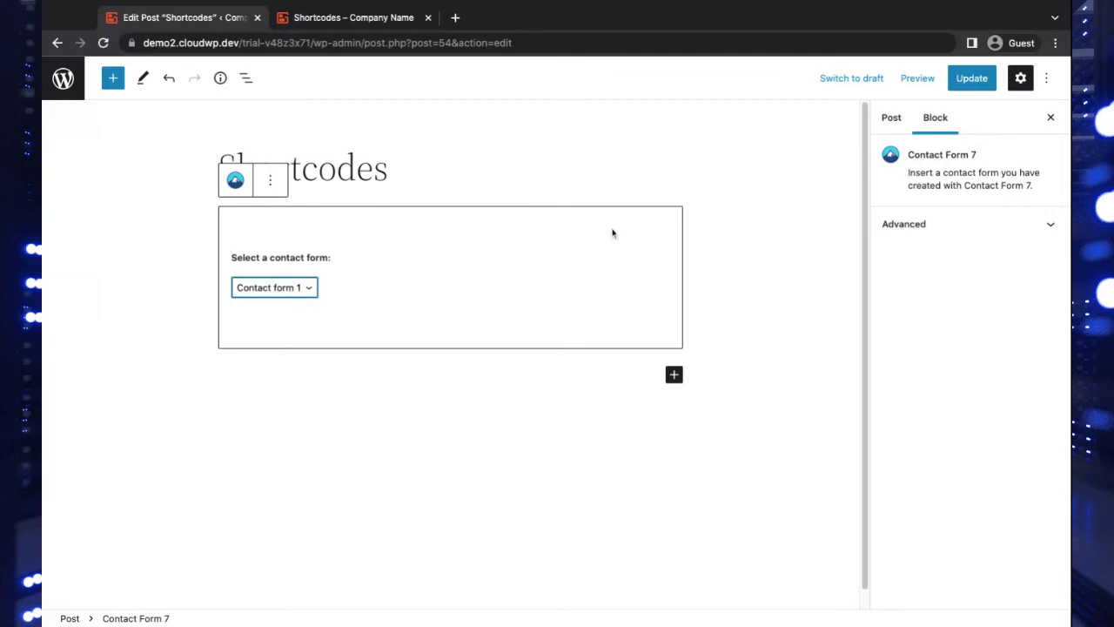
pyautogui.click(451, 249)
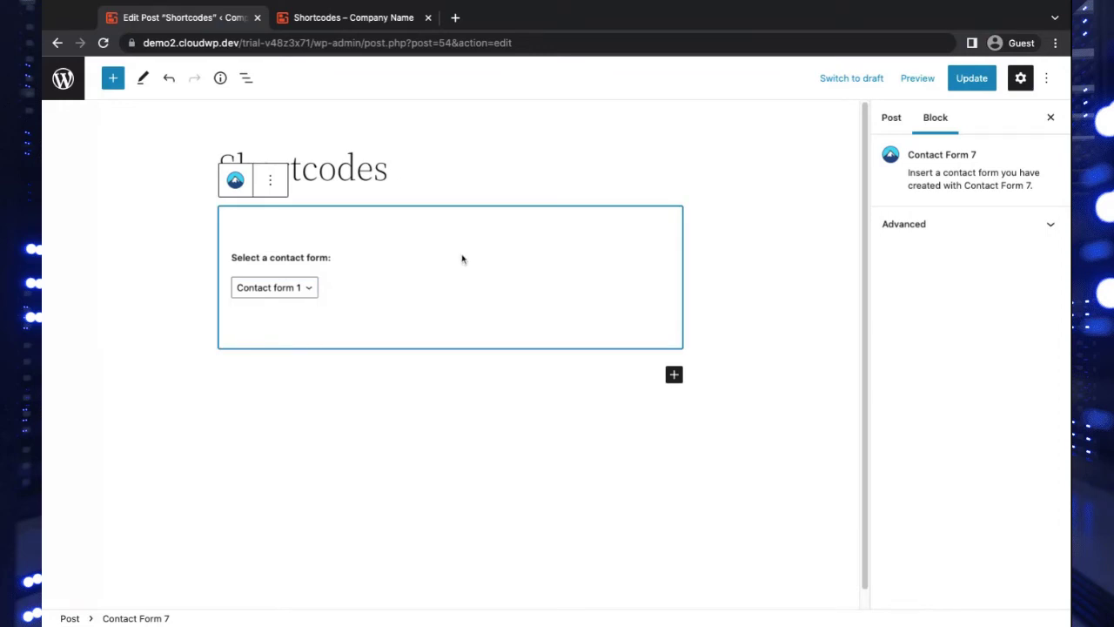
# Step: Delete the Contact Form 7 block and insert an empty Paragraph block in its place
pyautogui.press('Delete')
pyautogui.click(679, 214)
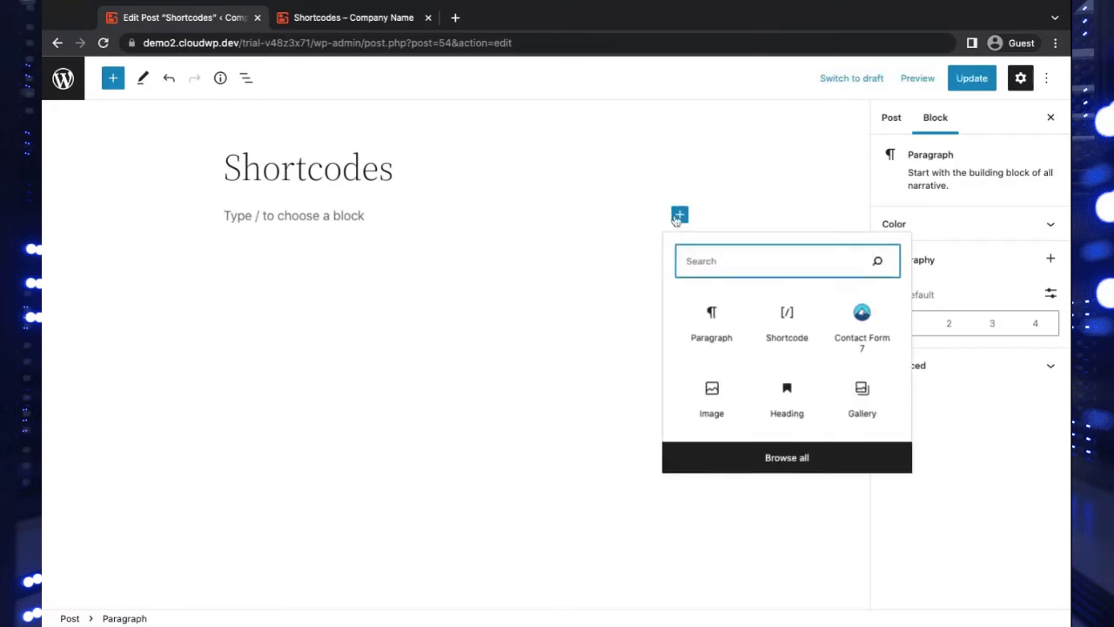
pyautogui.write('p')
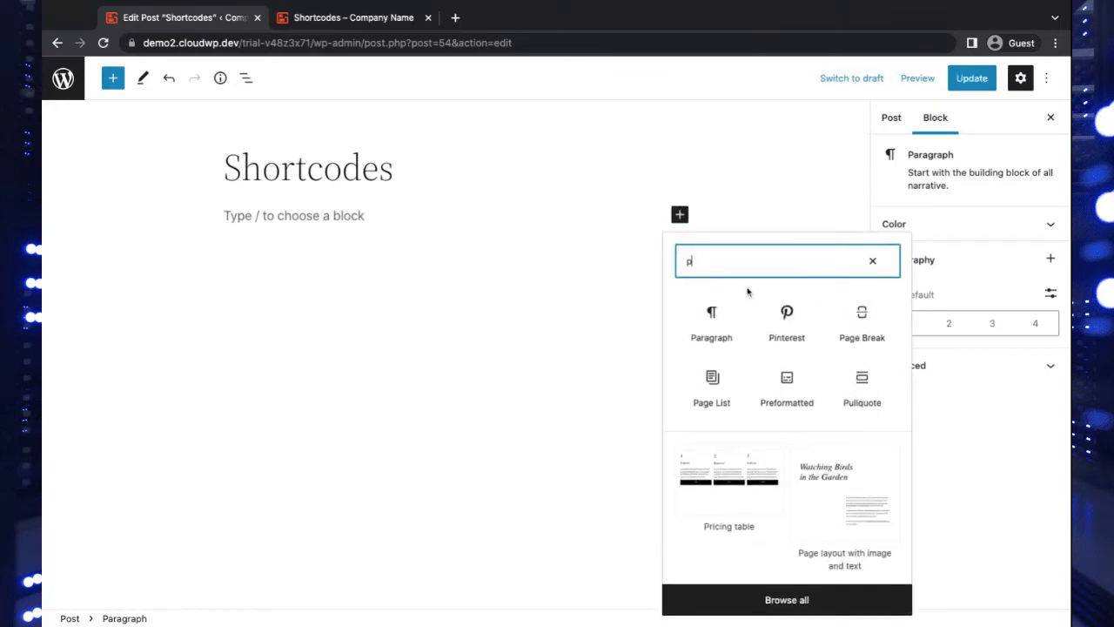
pyautogui.click(739, 323)
pyautogui.click(680, 214)
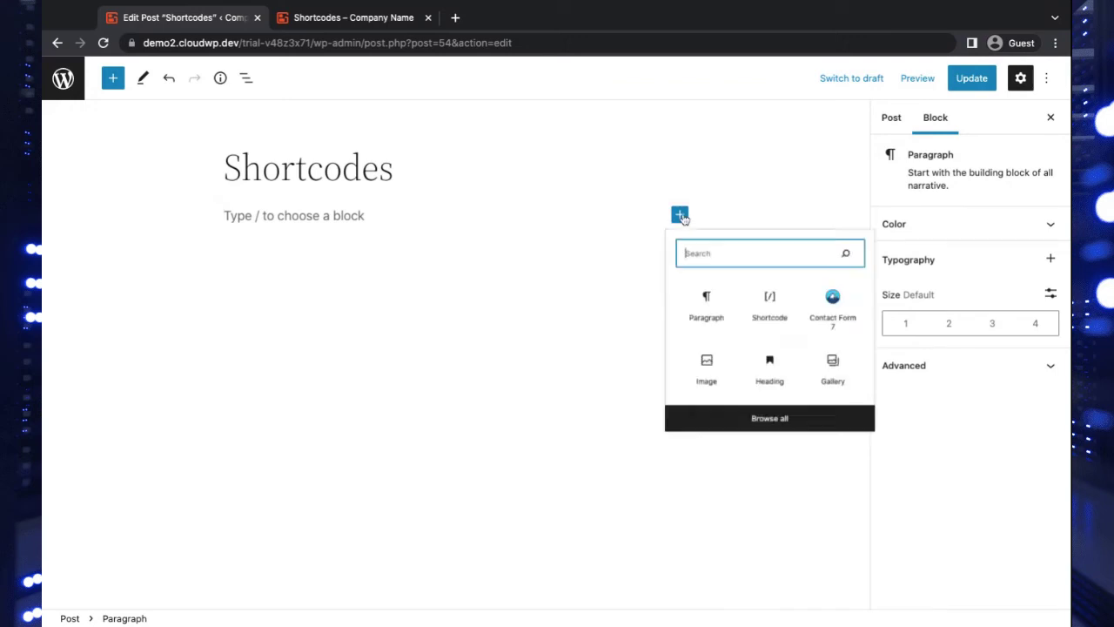
pyautogui.click(707, 320)
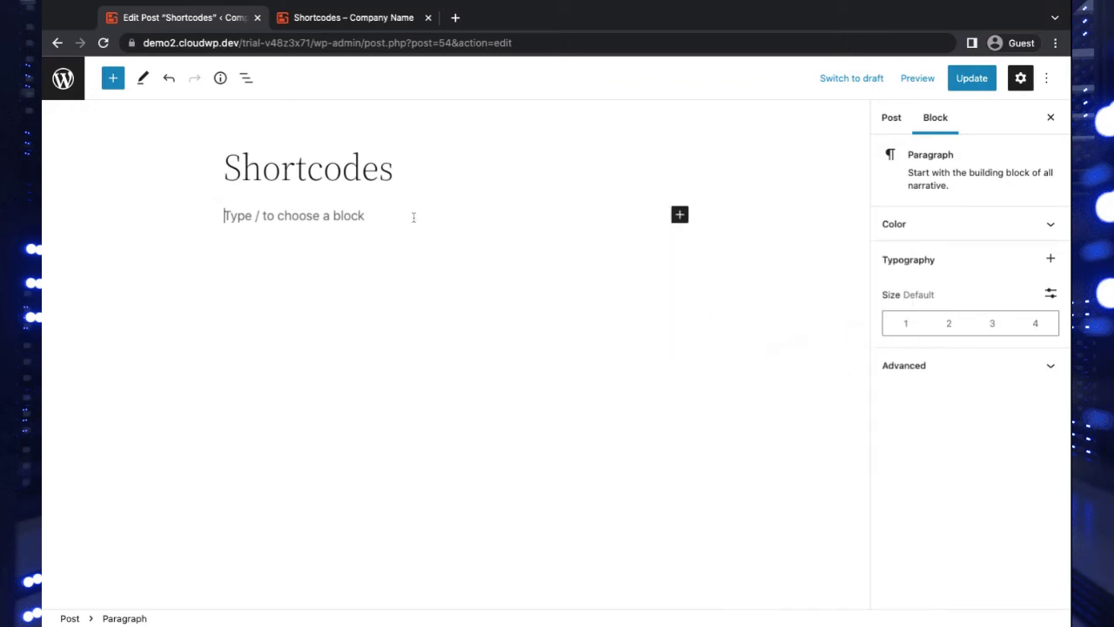
# Step: Write "Here is my contact form: [contact-form-7 id="53" title="Contact form 1"]" in the paragraph and update the post
pyautogui.write('H')
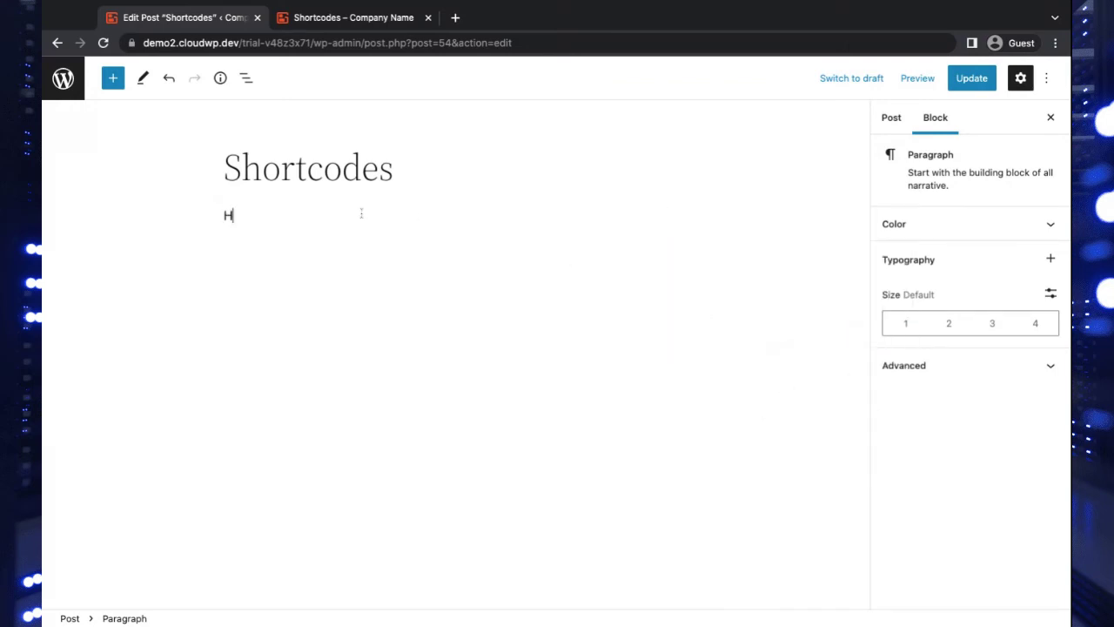
pyautogui.write('ere is my contact form:')
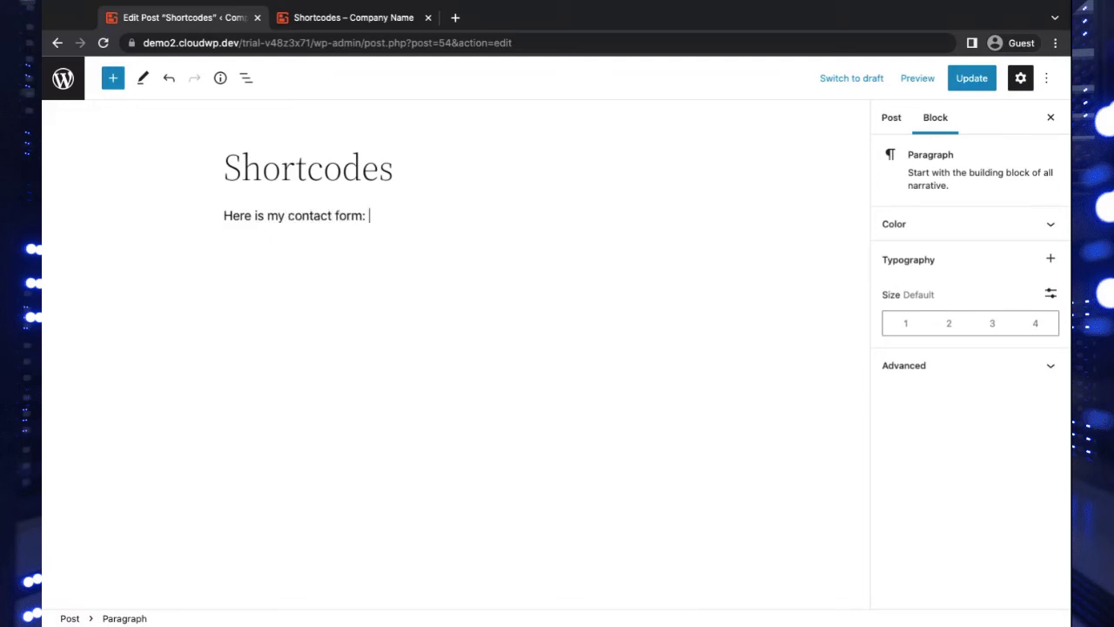
pyautogui.write('[contact-form-7 id="53" title="Contact form 1"]')
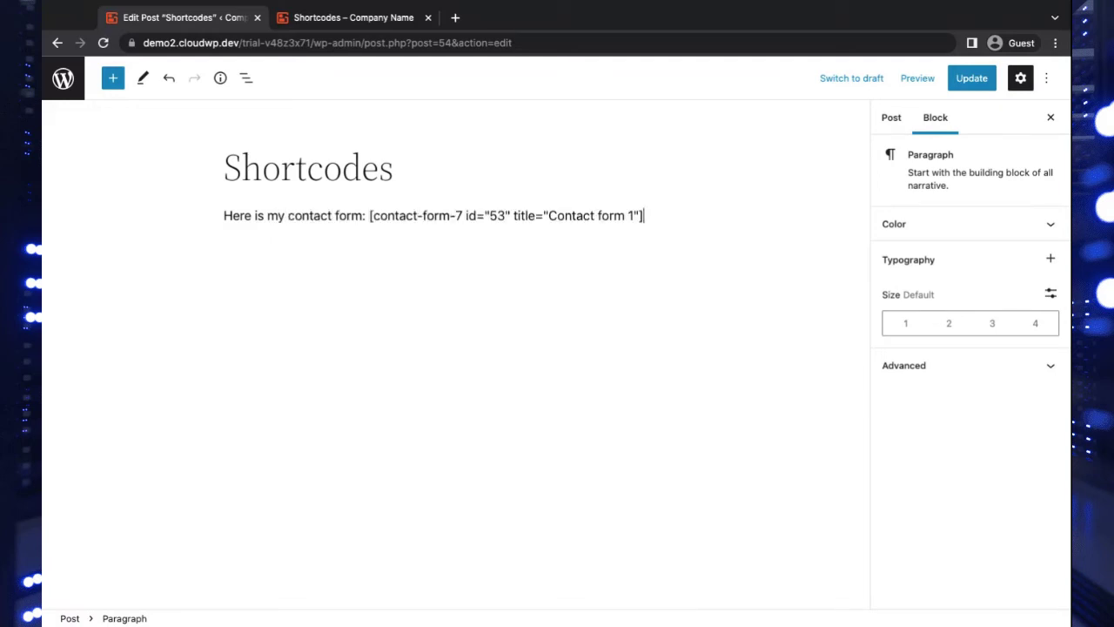
pyautogui.click(971, 77)
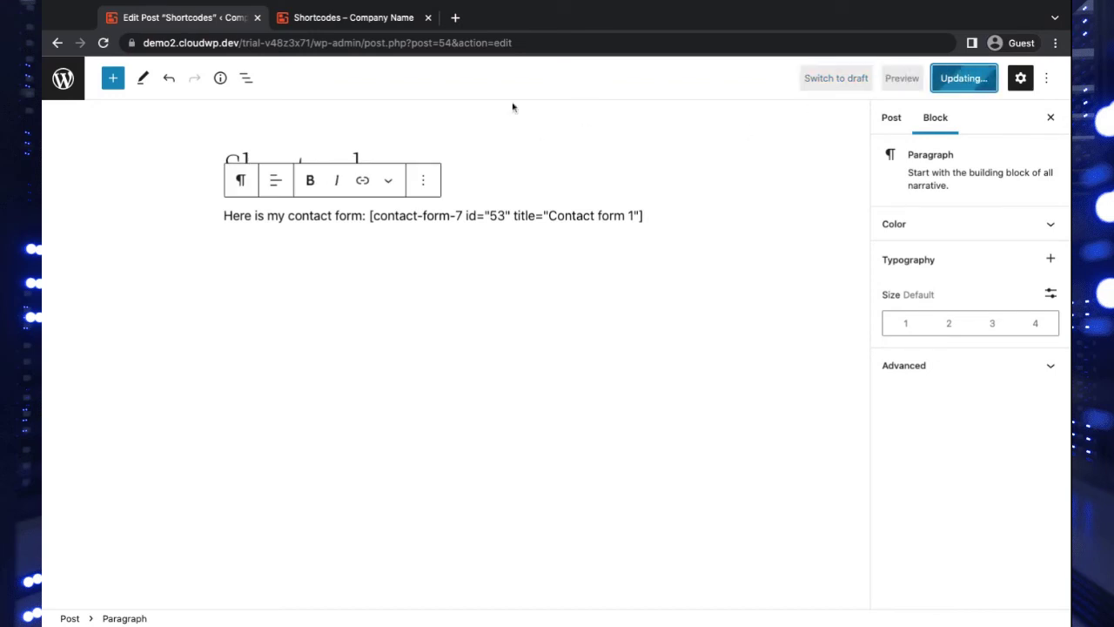
# Step: Reload the published Shortcodes post and compare the rendered text and contact form with the paragraph in the editor
pyautogui.click(342, 20)
pyautogui.click(385, 41)
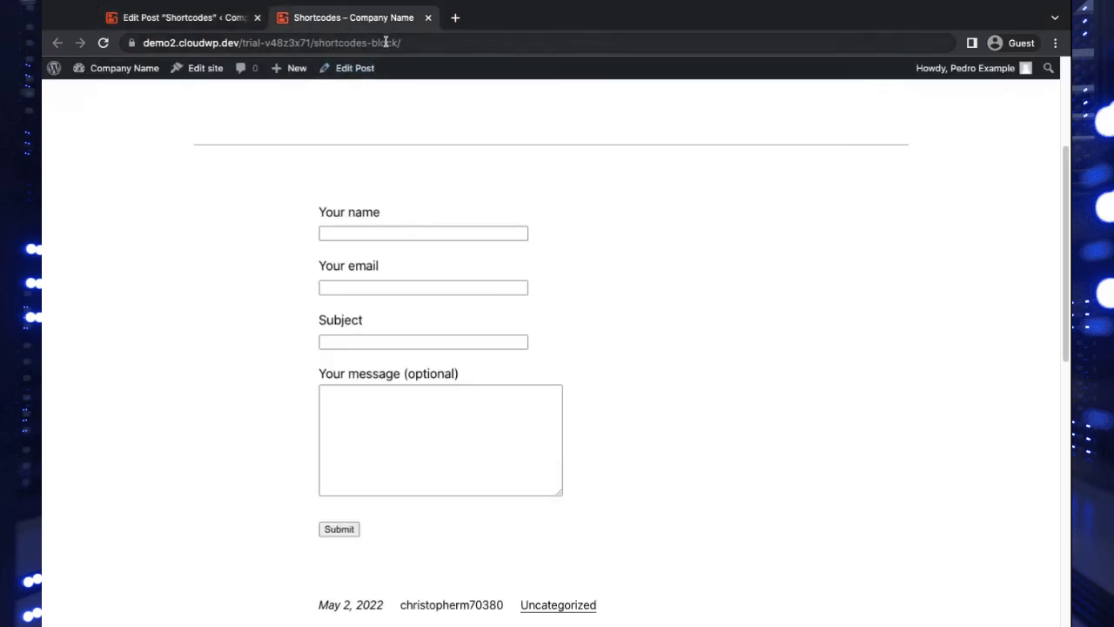
pyautogui.press('Return')
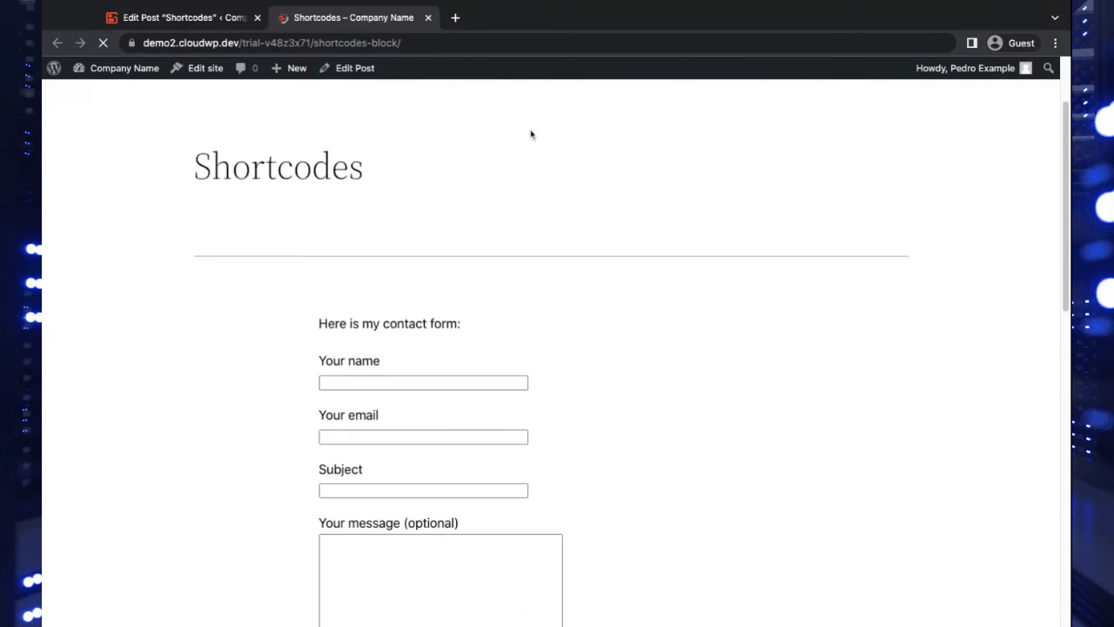
pyautogui.scroll(-2, 491, 302)
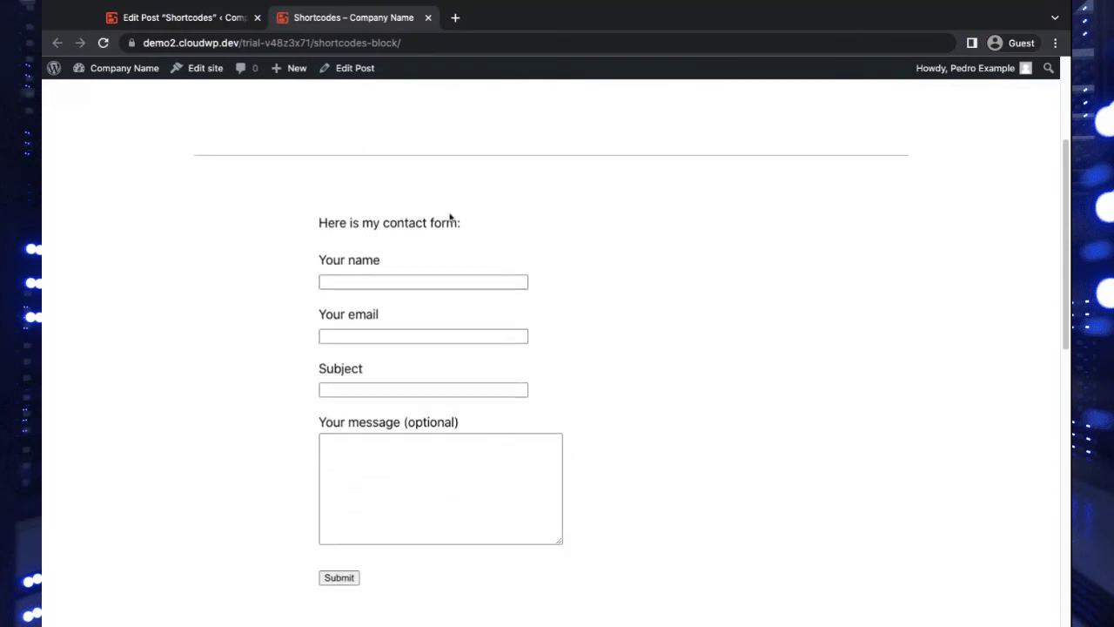
pyautogui.click(228, 23)
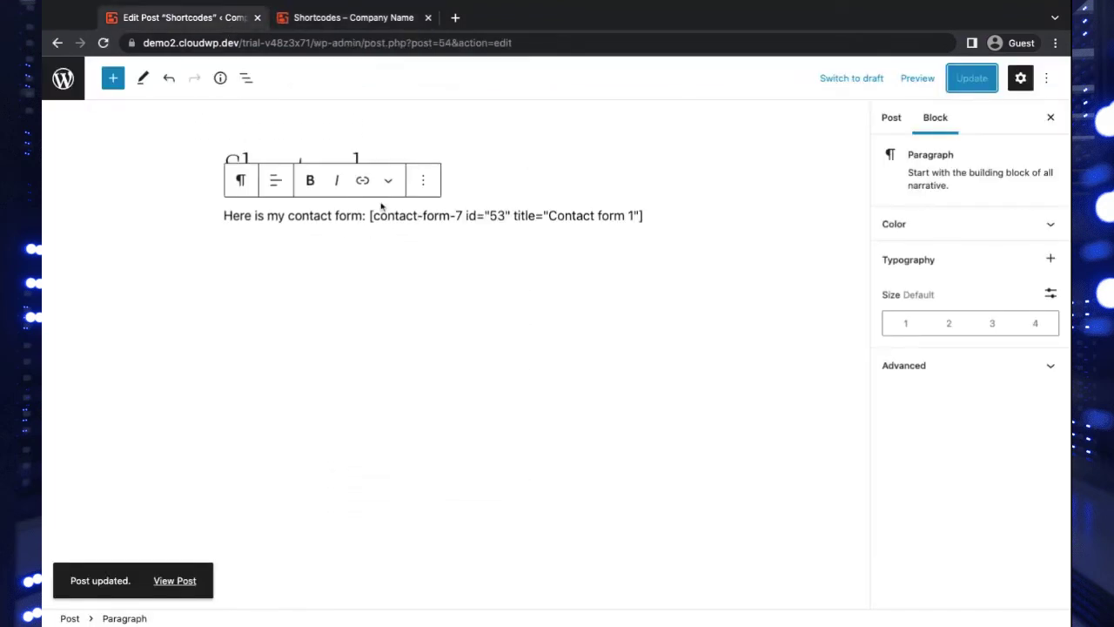
pyautogui.click(382, 23)
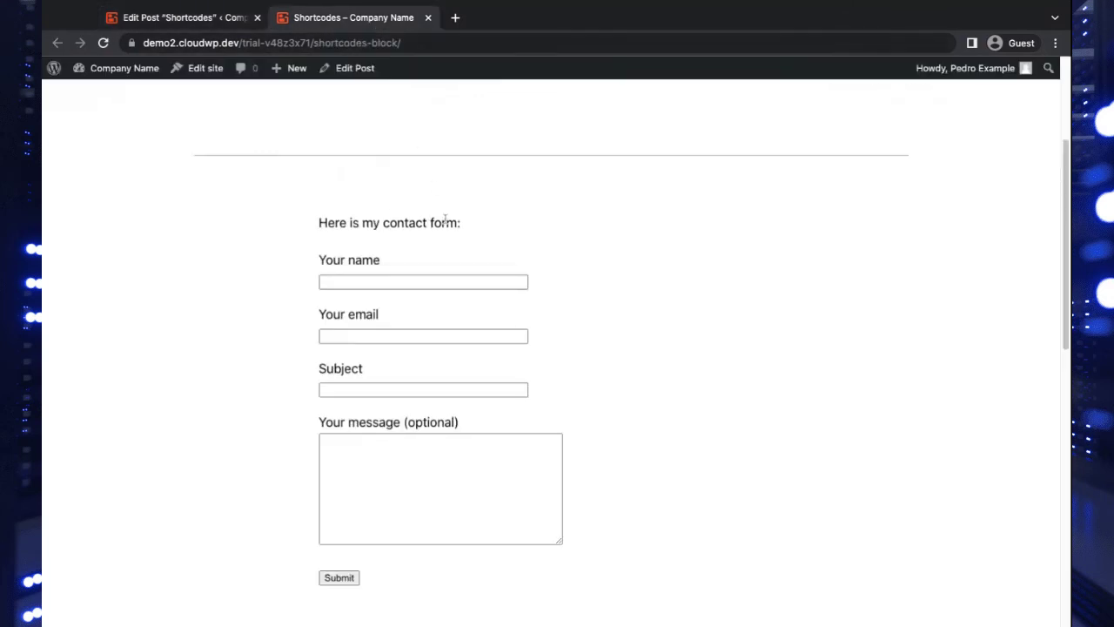